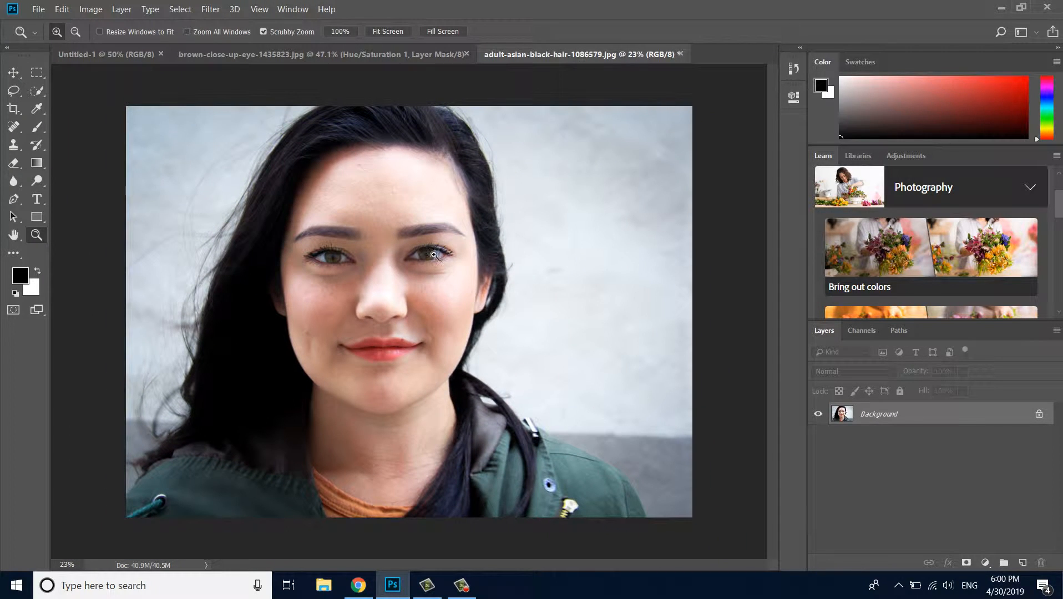
- Duplicate the Background layer and add a Brightness/Contrast adjustment layer above the copy with brightness set to 95
drag(926, 417, 1023, 562)
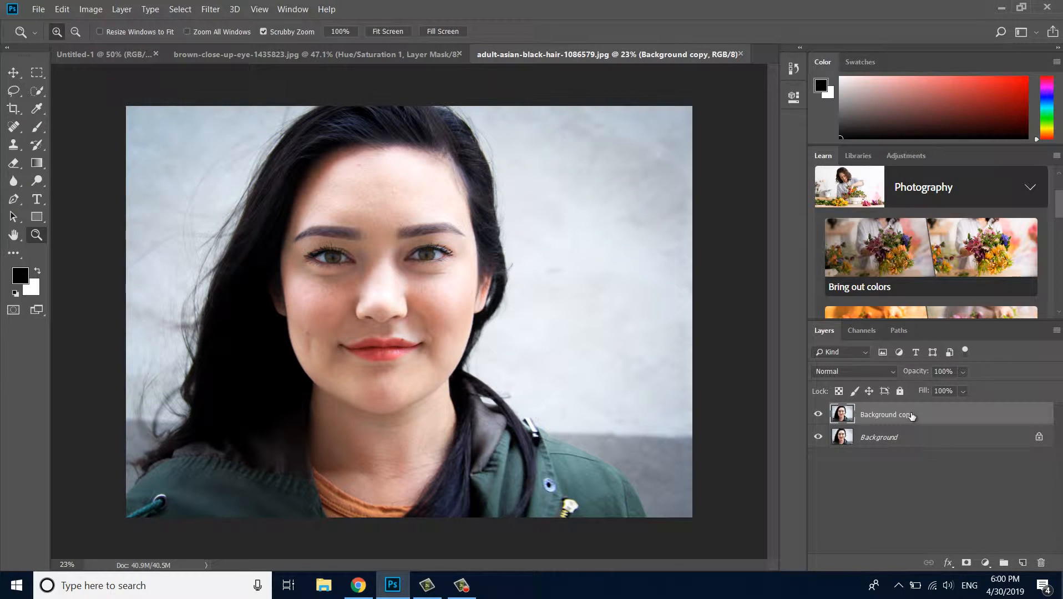
drag(380, 292, 432, 301)
drag(486, 232, 510, 353)
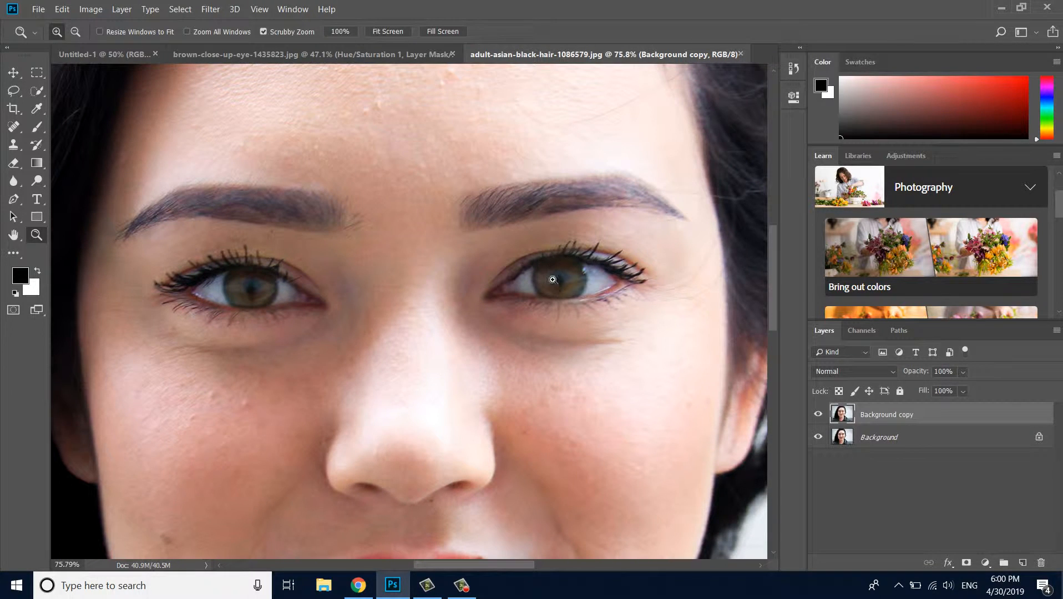
drag(602, 296, 427, 288)
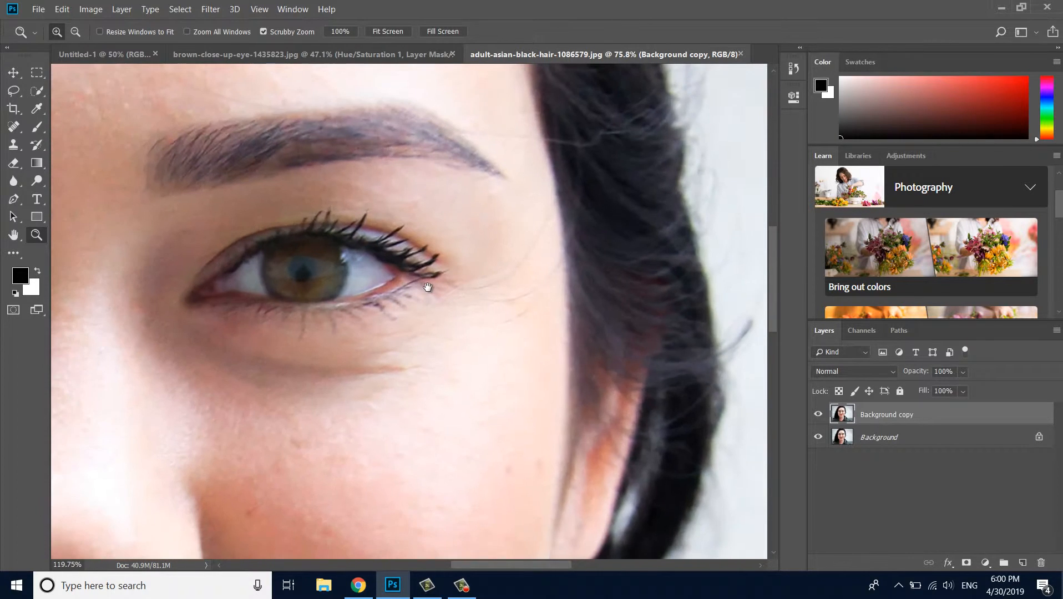
drag(341, 270, 449, 277)
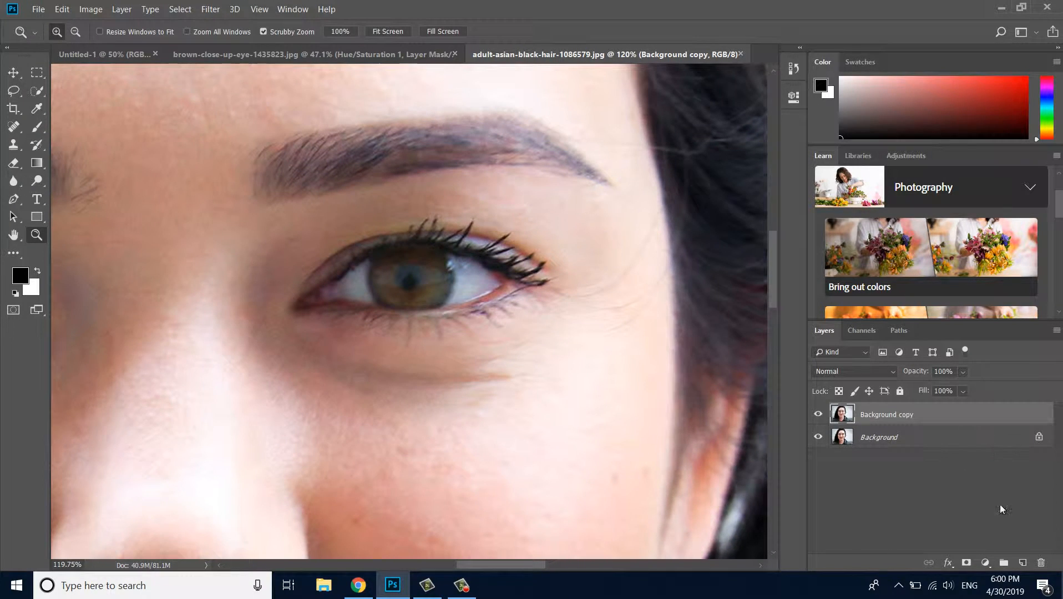
click(986, 563)
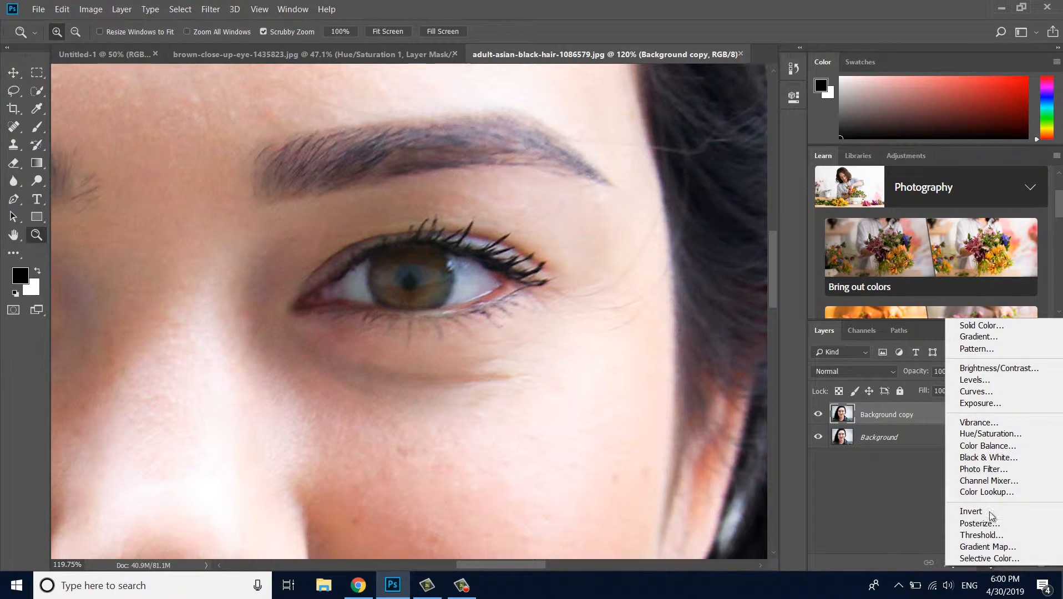
click(991, 369)
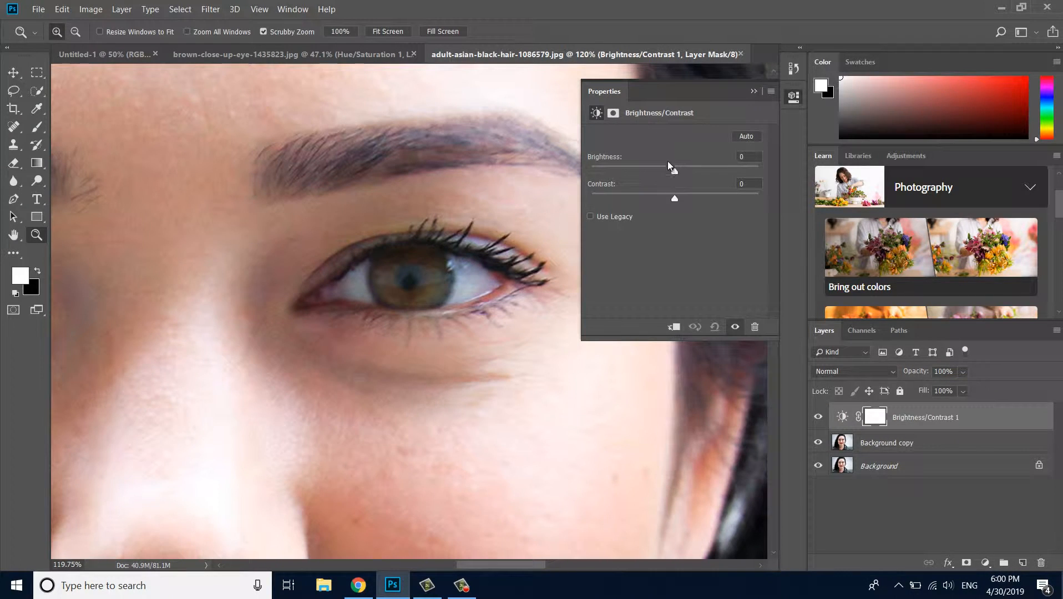
drag(679, 173, 729, 185)
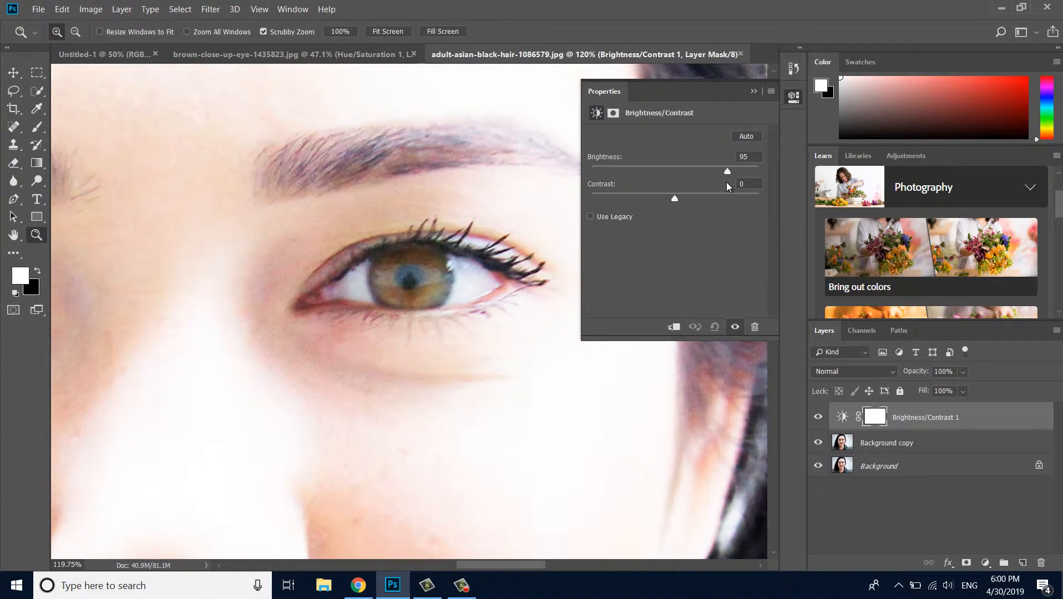
click(754, 92)
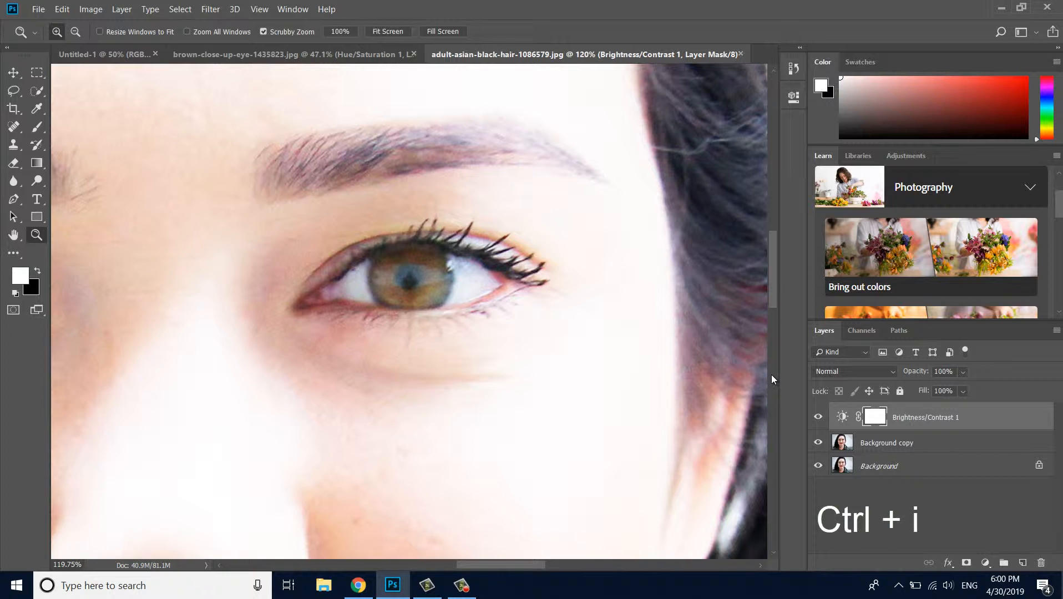
- Invert the Brightness/Contrast mask to black and brush white over the iris of the eye on the right of the photo
key(ctrl+i)
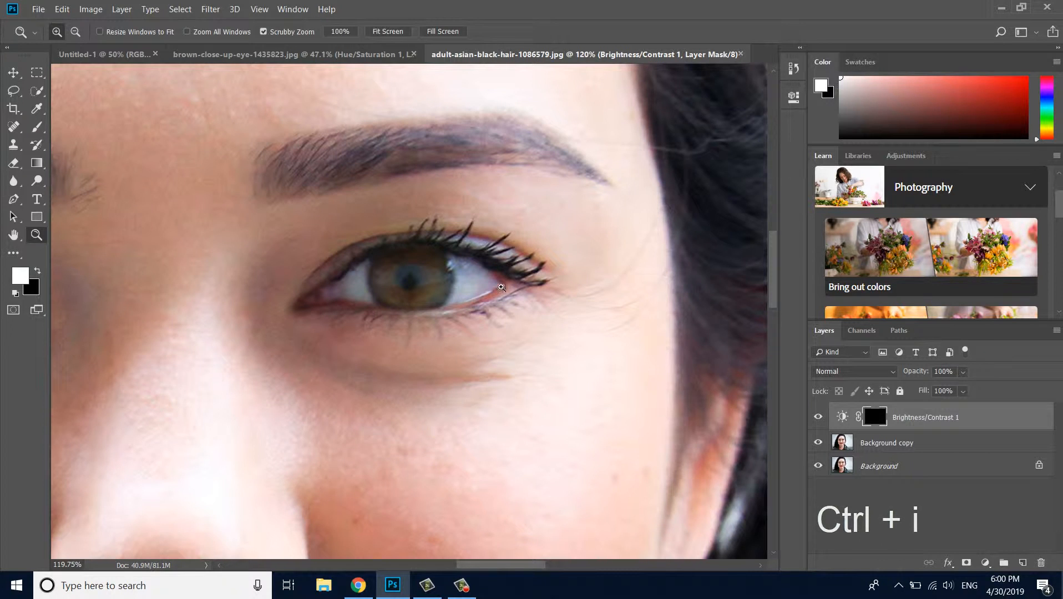
scroll(416, 276, up, 2)
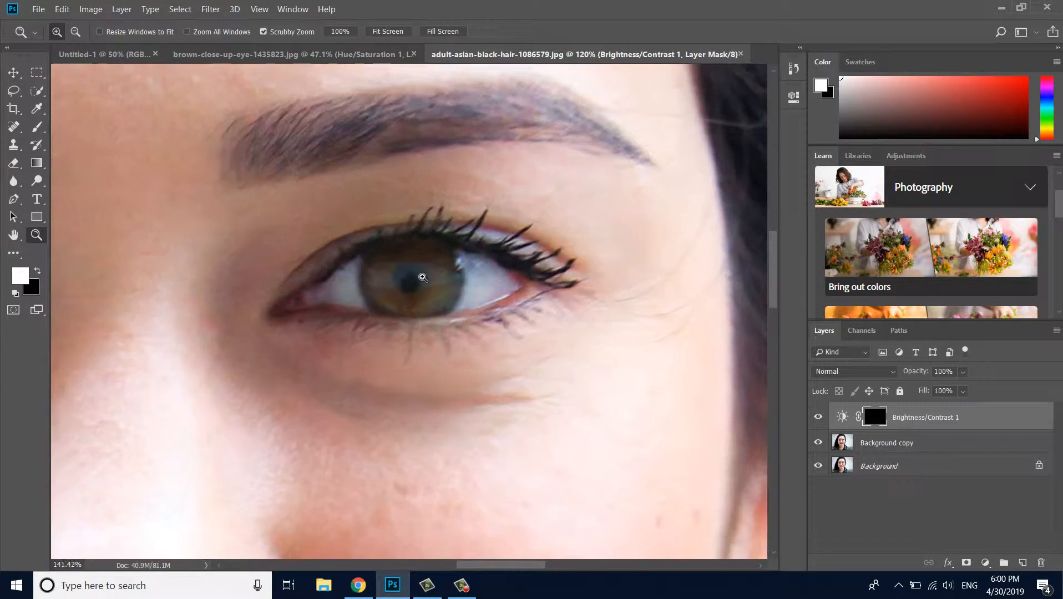
click(37, 127)
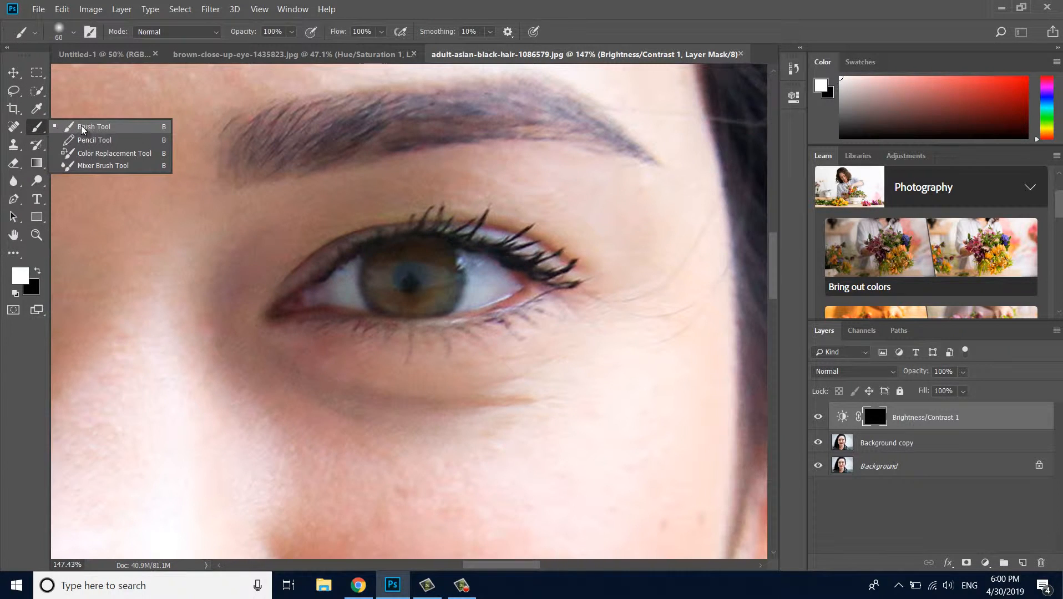
click(122, 129)
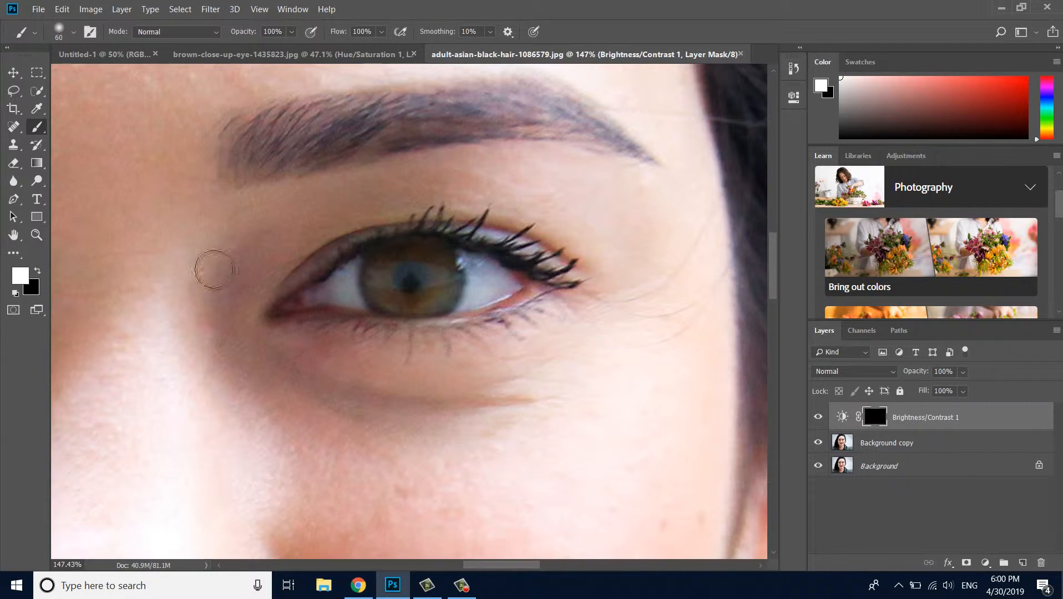
mouse_move(381, 271)
mouse_down()
mouse_move(383, 291)
mouse_move(408, 293)
mouse_move(411, 275)
mouse_move(392, 268)
mouse_move(423, 258)
mouse_move(443, 292)
mouse_move(432, 298)
mouse_move(380, 278)
mouse_move(392, 294)
mouse_move(418, 298)
mouse_move(422, 277)
mouse_move(406, 258)
mouse_move(445, 273)
mouse_move(438, 287)
mouse_up()
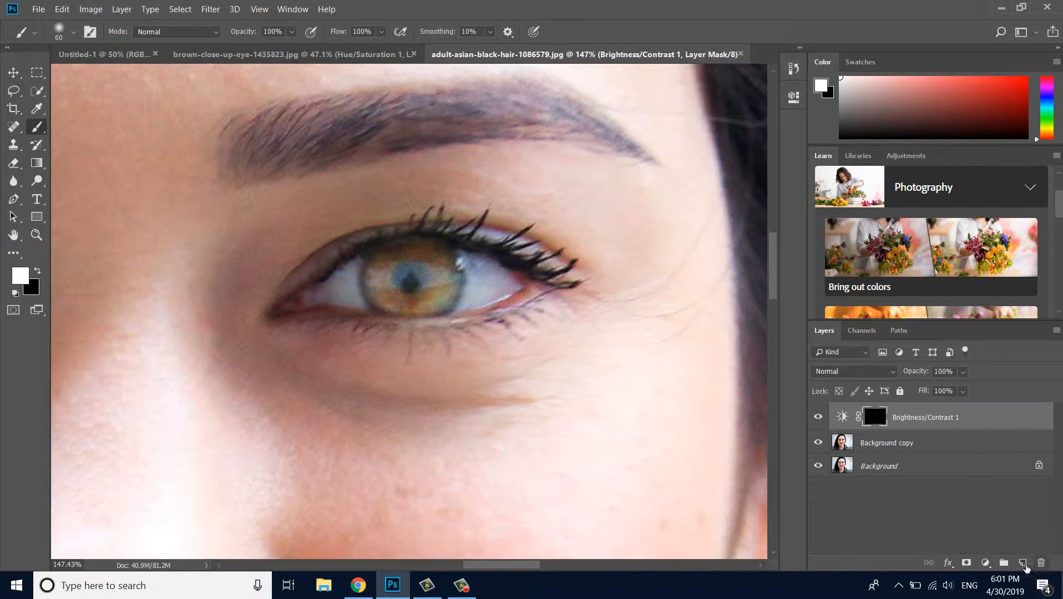
- Add a Hue/Saturation adjustment layer on top with the Master hue set to -178
click(985, 564)
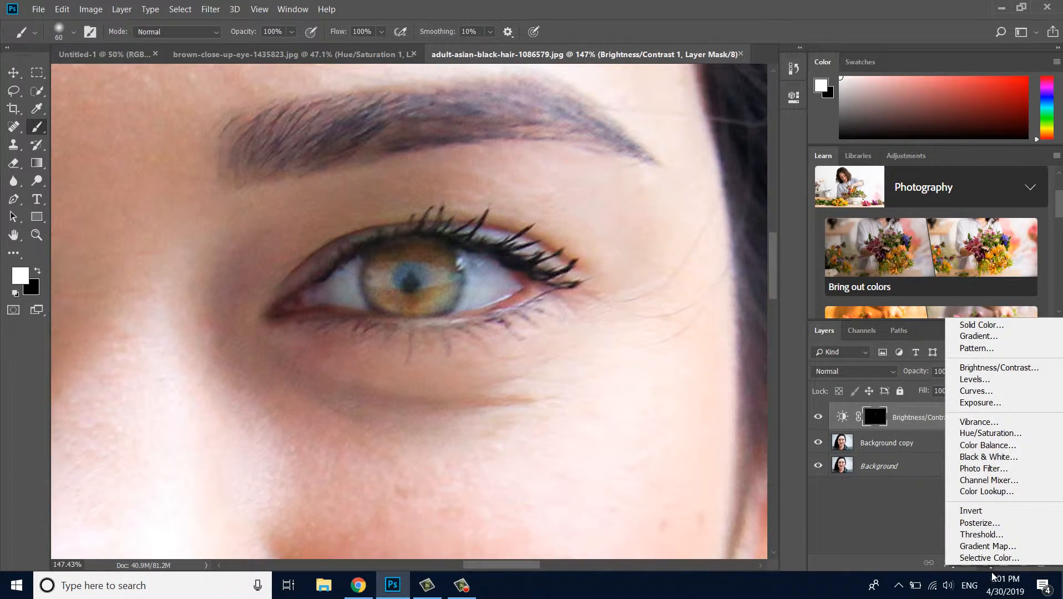
click(1009, 435)
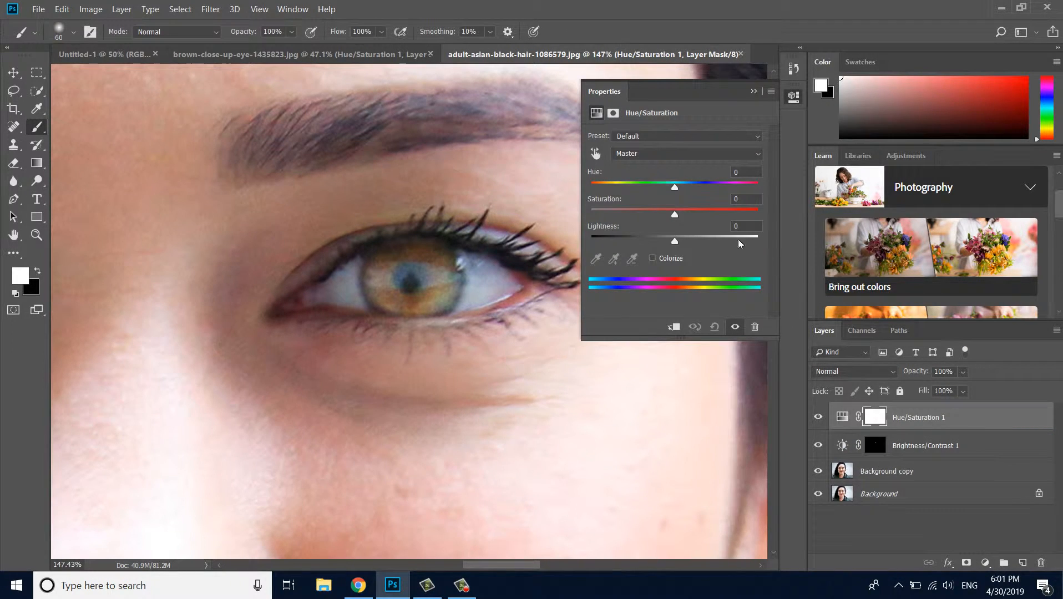
click(678, 150)
click(677, 156)
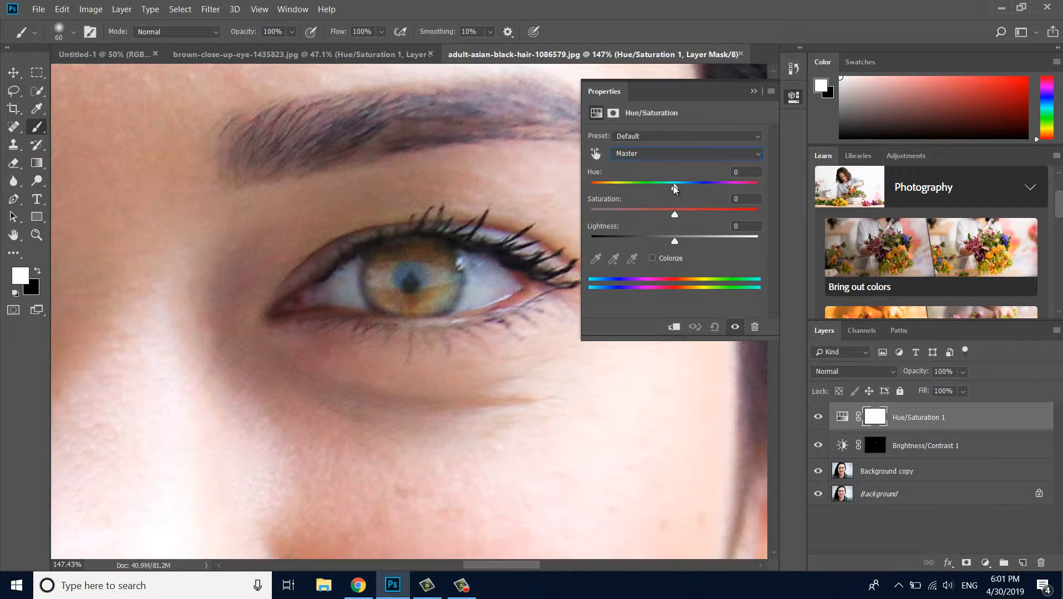
drag(674, 187, 594, 201)
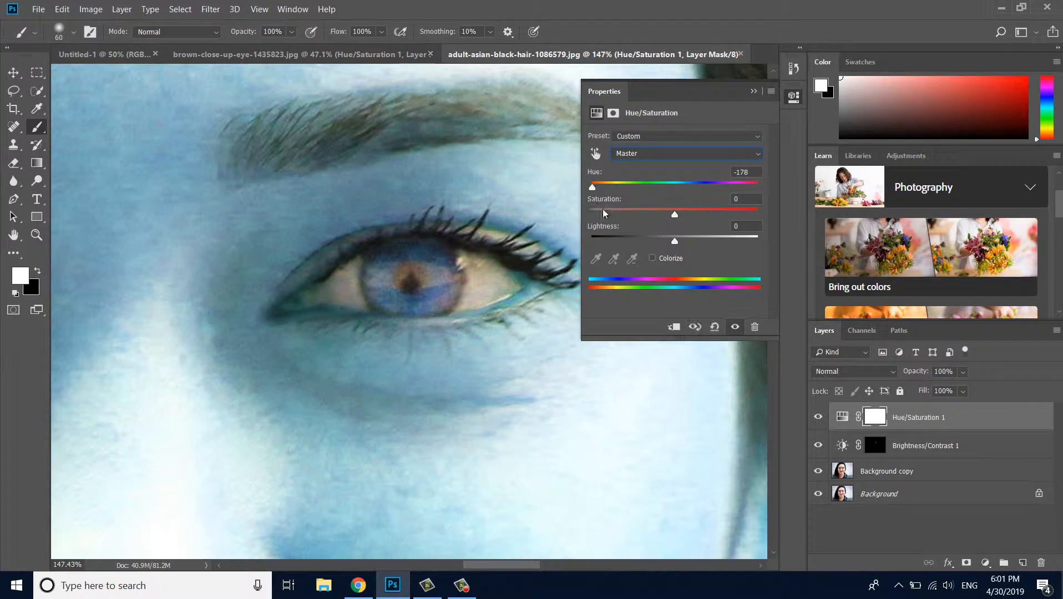
click(753, 92)
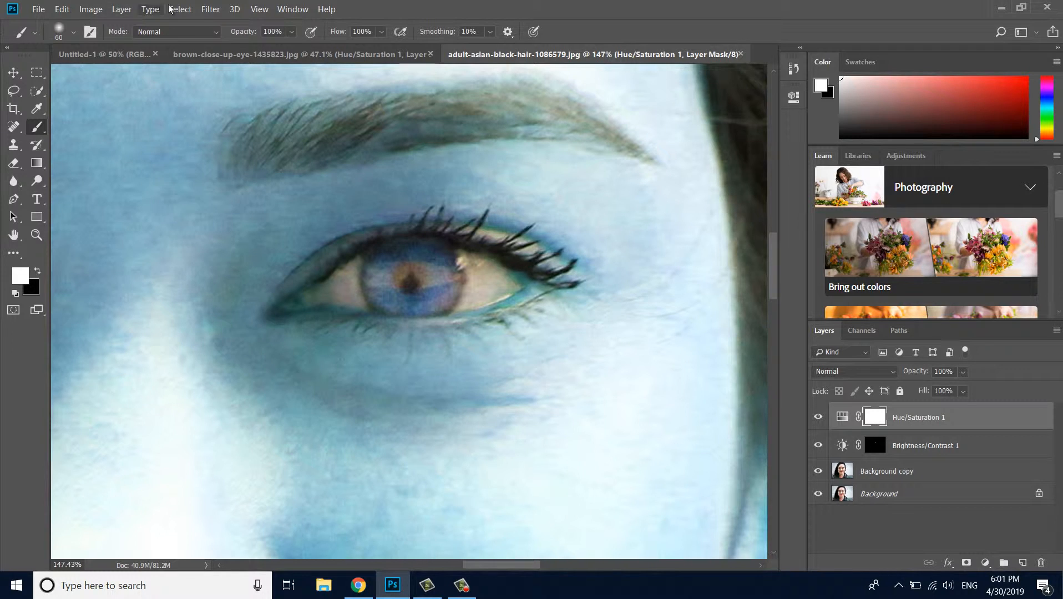
- Invert the Hue/Saturation mask to black and brush white over the brightened iris to color it blue
key(ctrl+i)
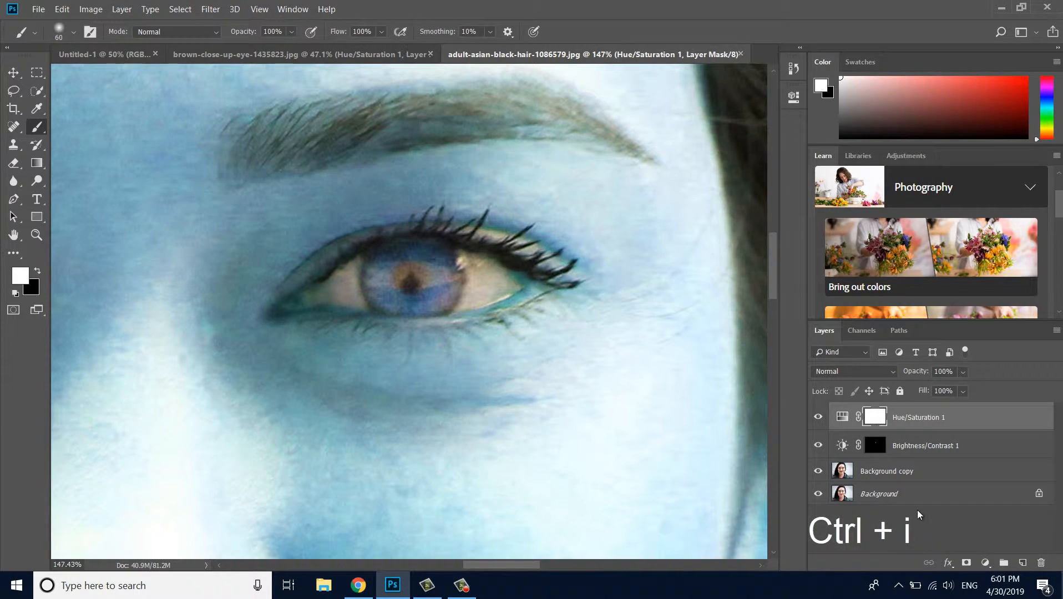
key(ctrl+i)
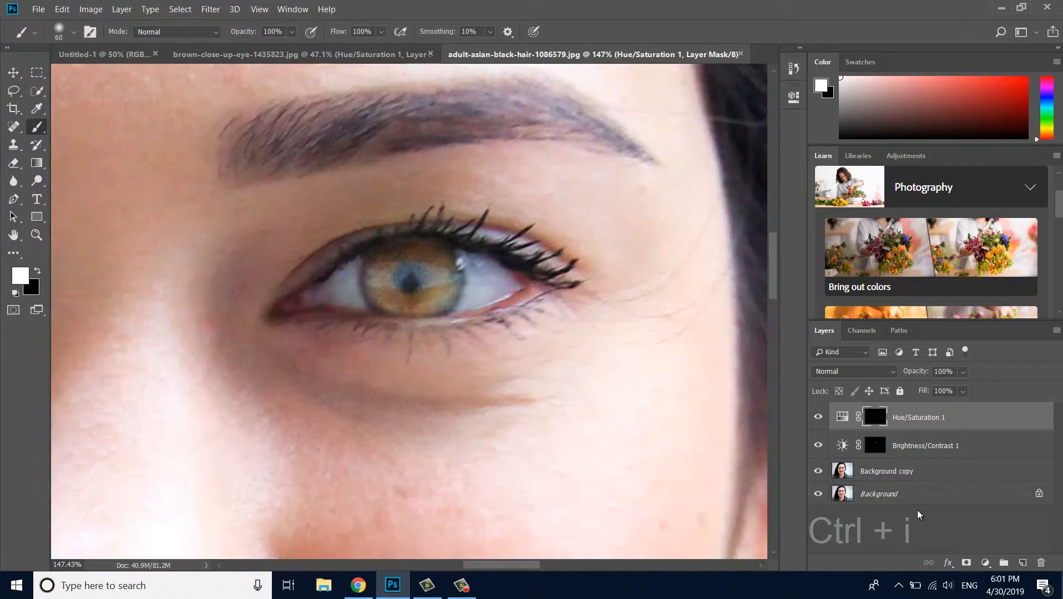
right_click(37, 128)
click(123, 126)
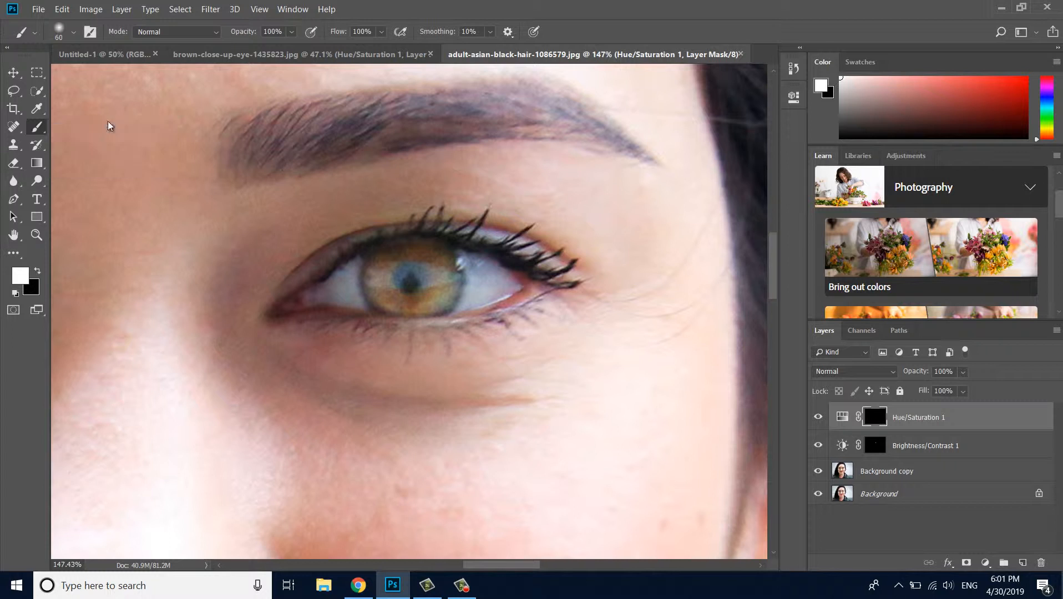
mouse_move(423, 260)
mouse_down()
mouse_move(386, 278)
mouse_move(385, 267)
mouse_move(393, 296)
mouse_move(416, 293)
mouse_move(422, 260)
mouse_move(438, 268)
mouse_move(437, 291)
mouse_move(425, 296)
mouse_move(434, 268)
mouse_move(423, 257)
mouse_move(392, 266)
mouse_move(385, 289)
mouse_move(437, 293)
mouse_move(421, 260)
mouse_move(437, 276)
mouse_move(417, 299)
mouse_up()
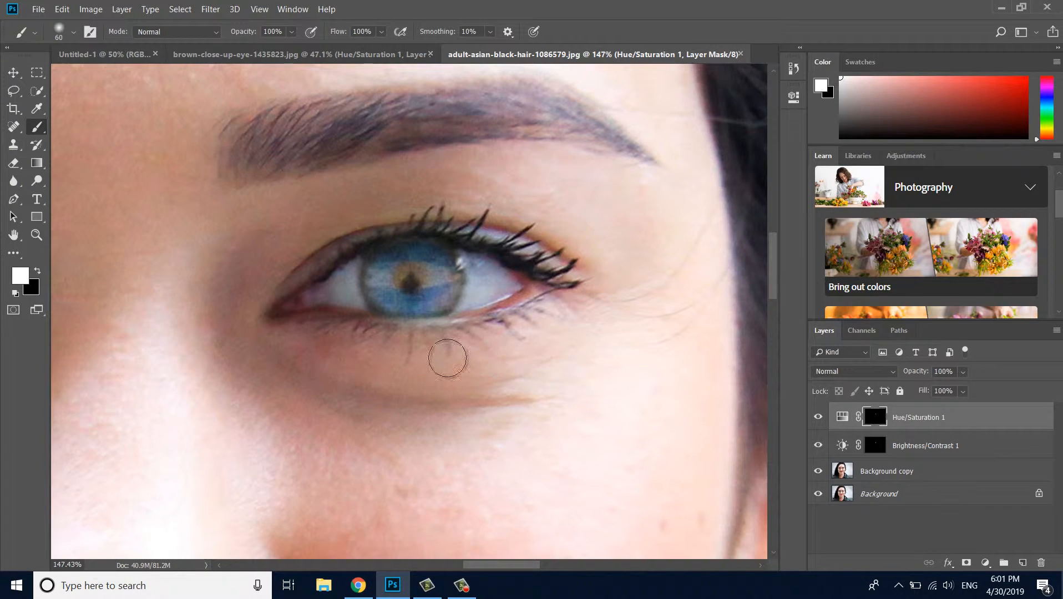
- Compare the recolored eye with the untouched one by hiding and showing the adjustment and image layers one at a time
click(36, 235)
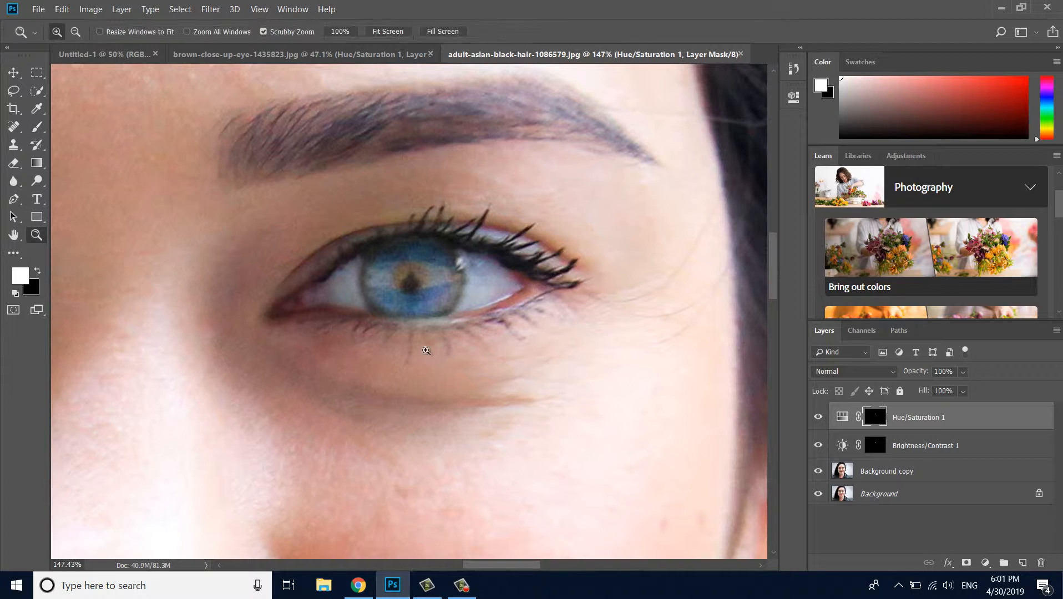
drag(489, 349, 421, 311)
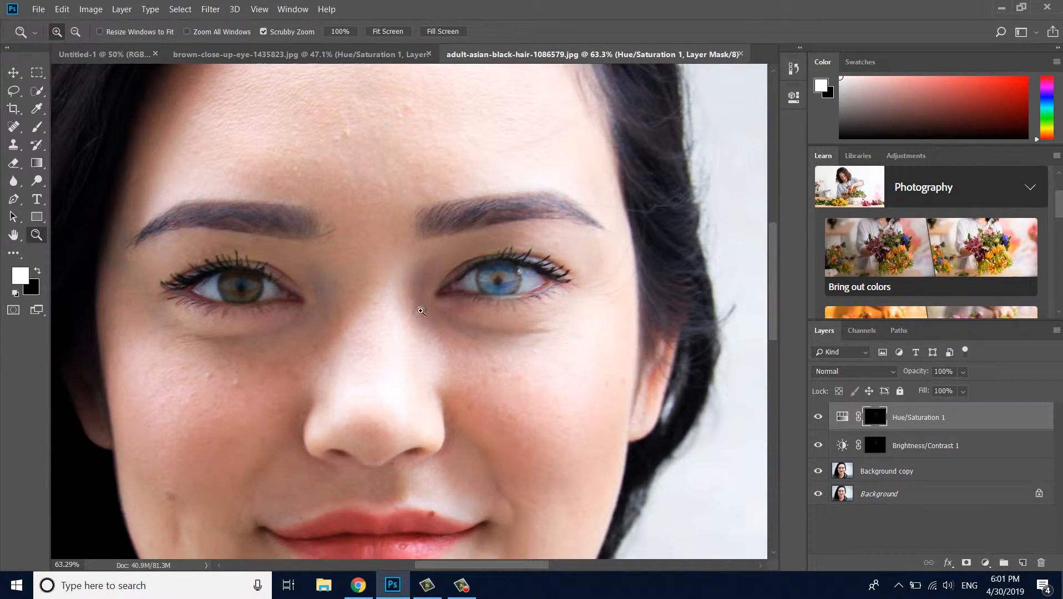
click(818, 418)
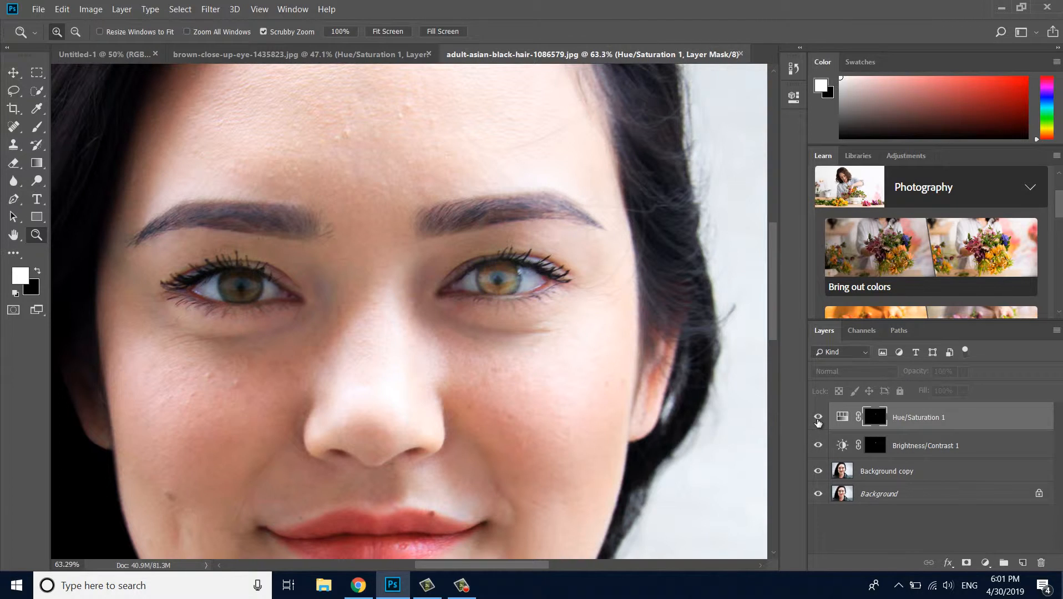
click(819, 419)
click(818, 450)
click(818, 451)
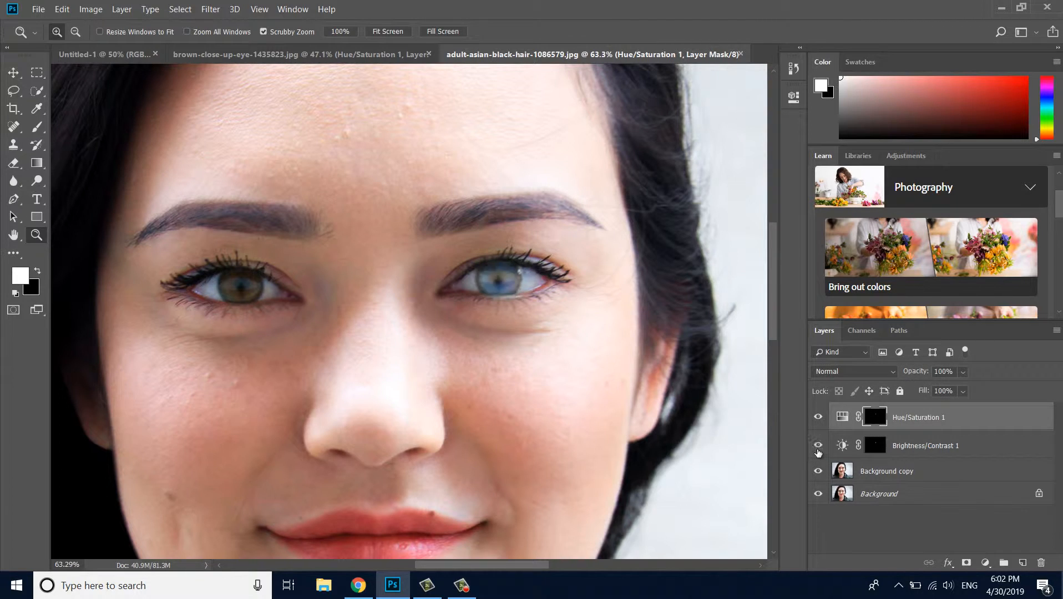
click(818, 452)
click(818, 451)
click(818, 473)
click(818, 473)
click(877, 494)
click(819, 494)
drag(866, 494, 855, 417)
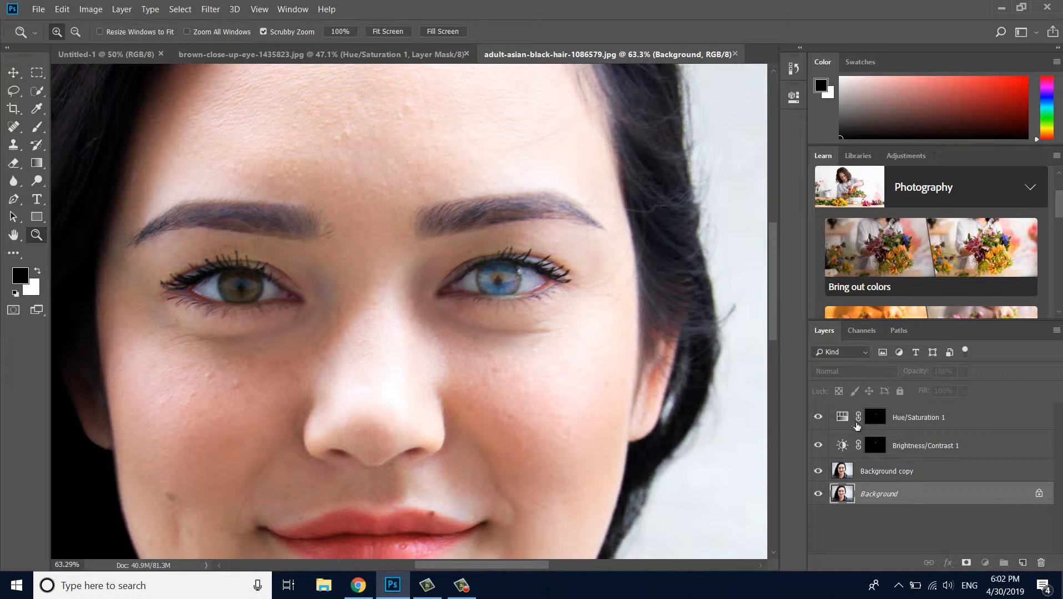
drag(884, 493, 874, 408)
click(819, 447)
click(818, 446)
- Brush white on the Brightness/Contrast mask over the iris of the other, still brown eye to brighten it
drag(261, 294, 353, 314)
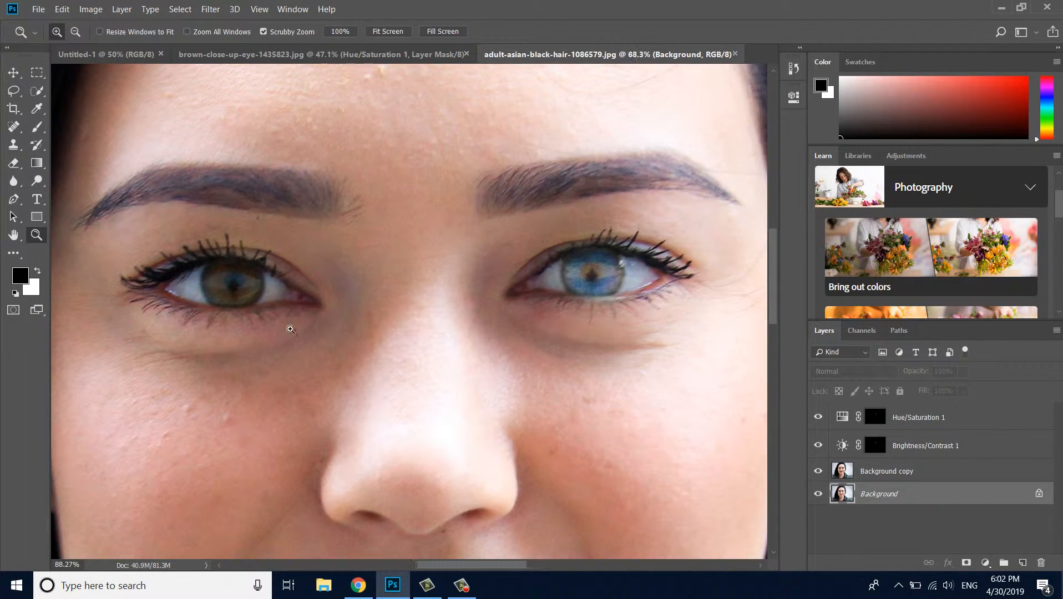
click(909, 451)
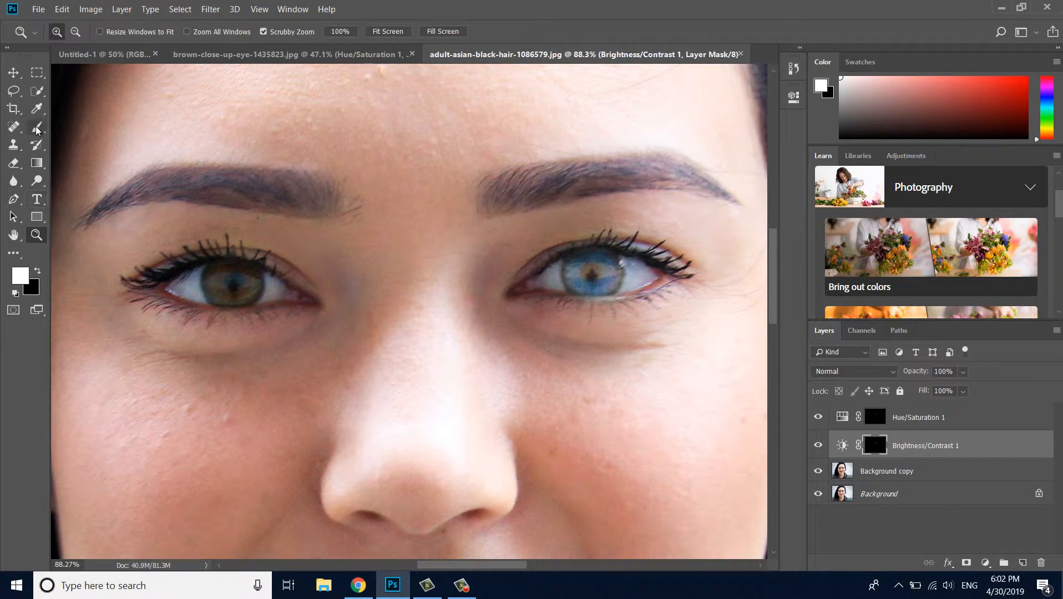
drag(36, 126, 124, 128)
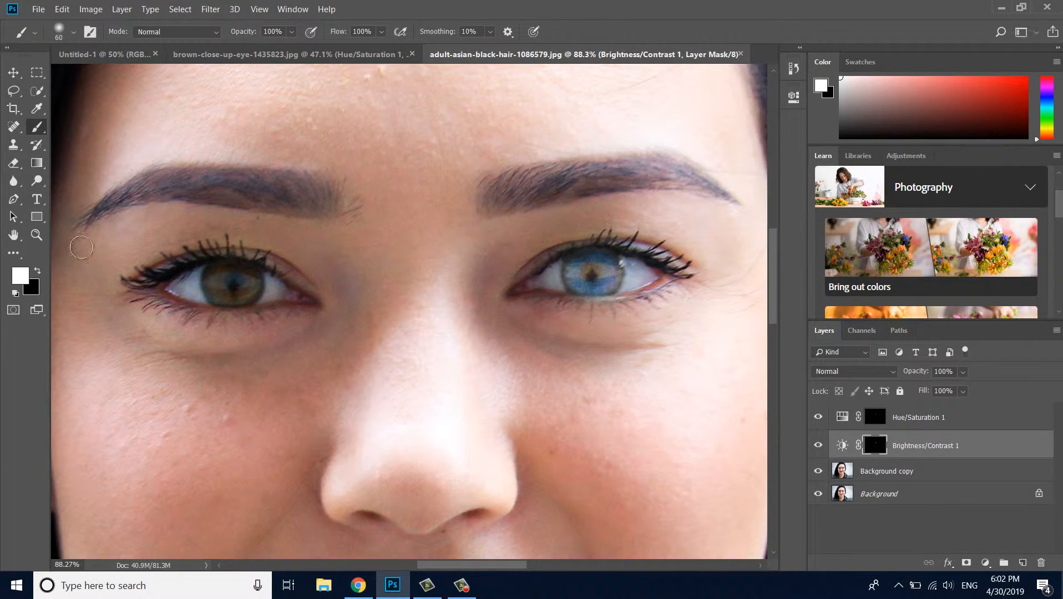
mouse_move(217, 274)
mouse_down()
mouse_move(218, 294)
mouse_move(242, 292)
mouse_move(247, 277)
mouse_move(251, 296)
mouse_move(226, 299)
mouse_move(214, 284)
mouse_up()
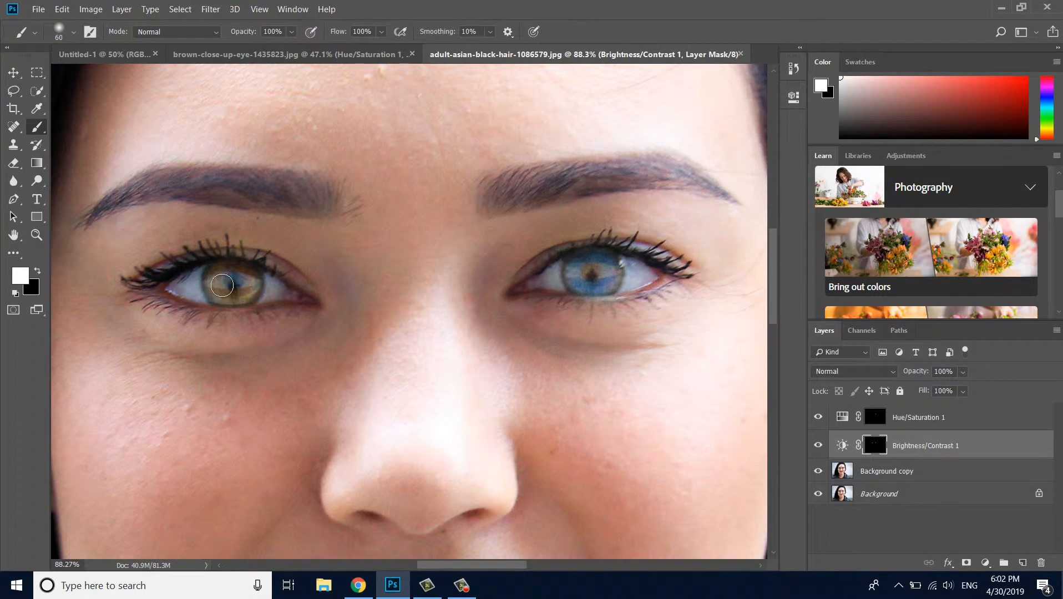
drag(216, 289, 233, 295)
- Brush white on the Hue/Saturation mask over the newly brightened iris to color it blue, and swap the foreground and background colors
click(875, 418)
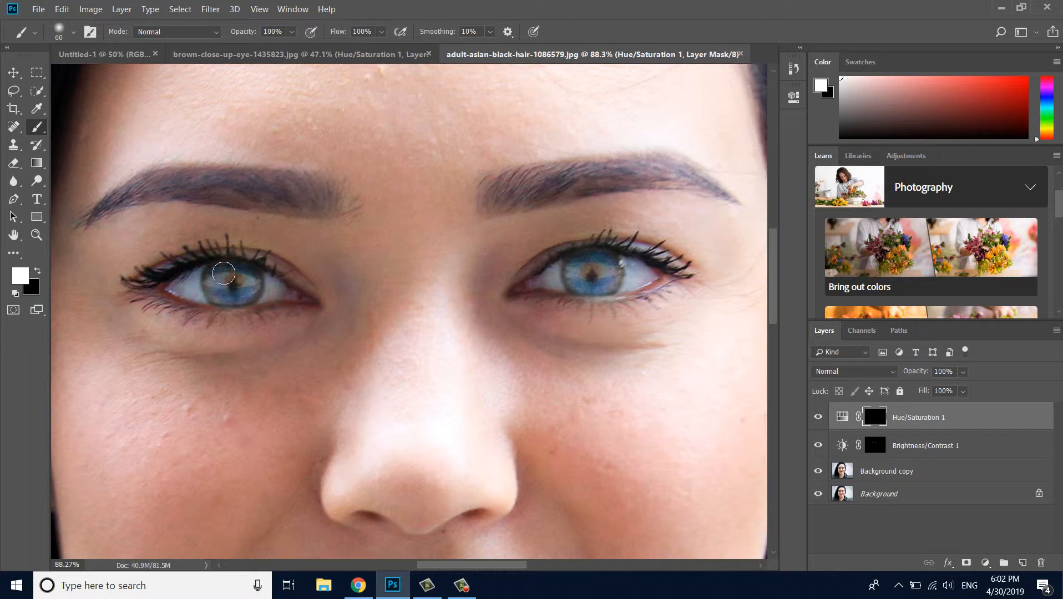
mouse_move(224, 273)
mouse_down()
mouse_move(253, 288)
mouse_move(239, 294)
mouse_move(247, 279)
mouse_move(233, 272)
mouse_move(235, 294)
mouse_move(251, 280)
mouse_move(233, 296)
mouse_move(223, 282)
mouse_up()
key(x)
- Edit the Hue/Saturation adjustment to turn the irises green, with hue +53, saturation +35 and lightness +12
double_click(843, 418)
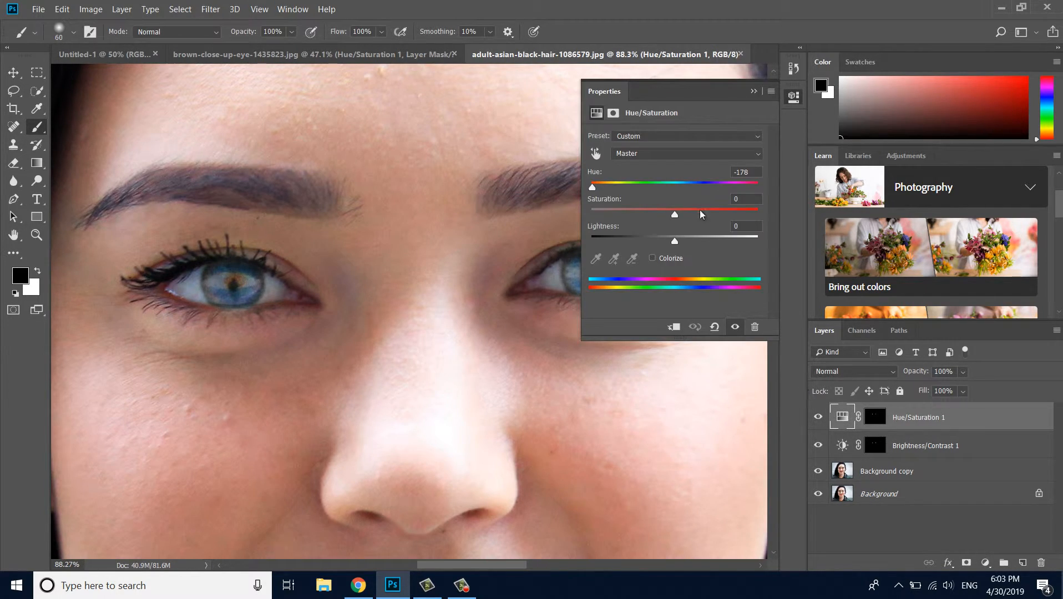
drag(711, 109, 686, 120)
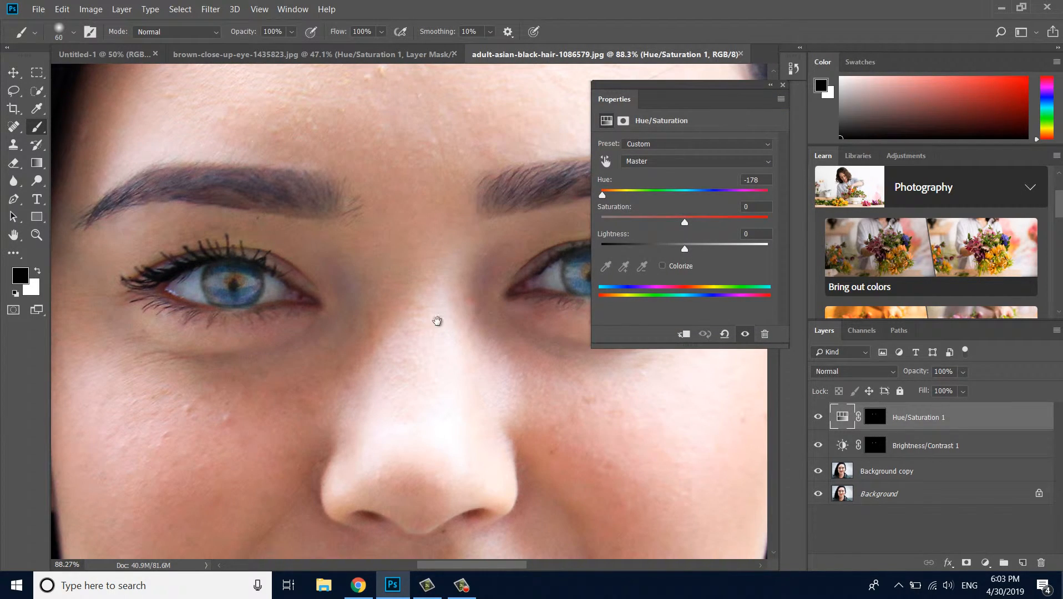
drag(439, 320, 347, 224)
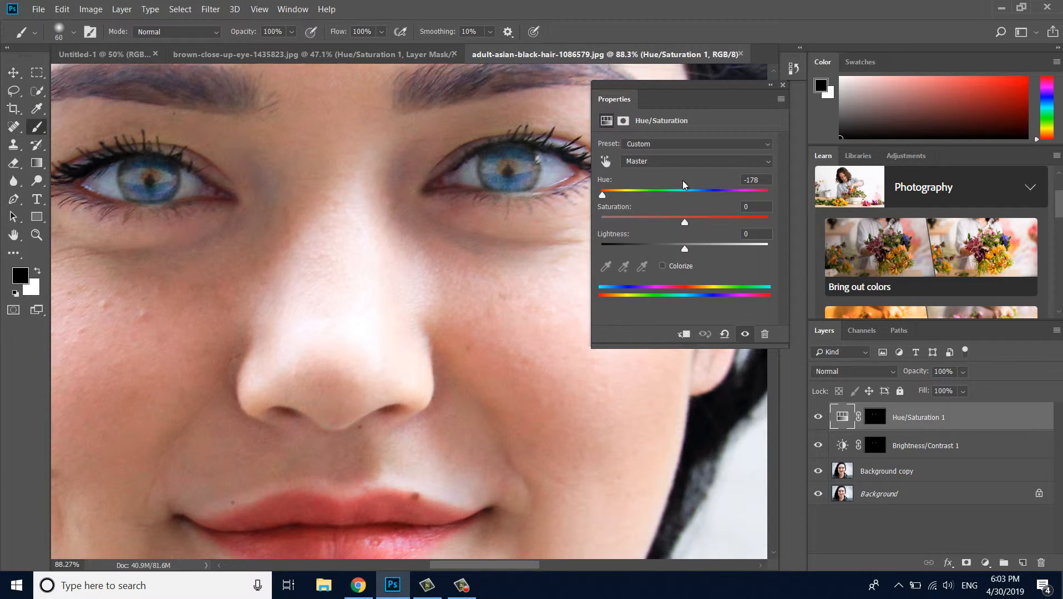
drag(604, 196, 728, 215)
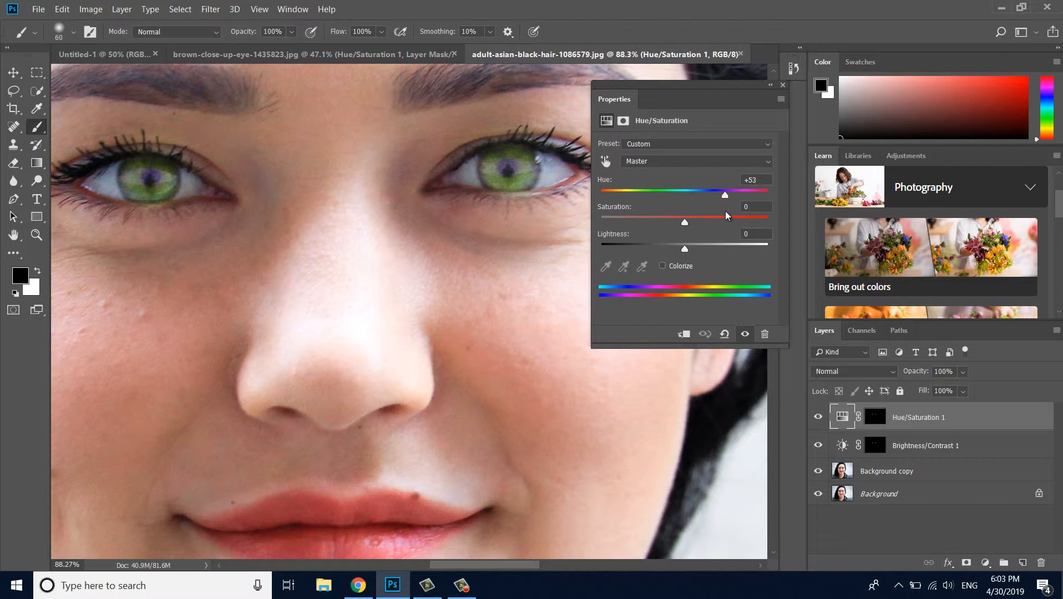
mouse_move(686, 254)
mouse_down()
mouse_move(665, 250)
mouse_move(694, 257)
mouse_up()
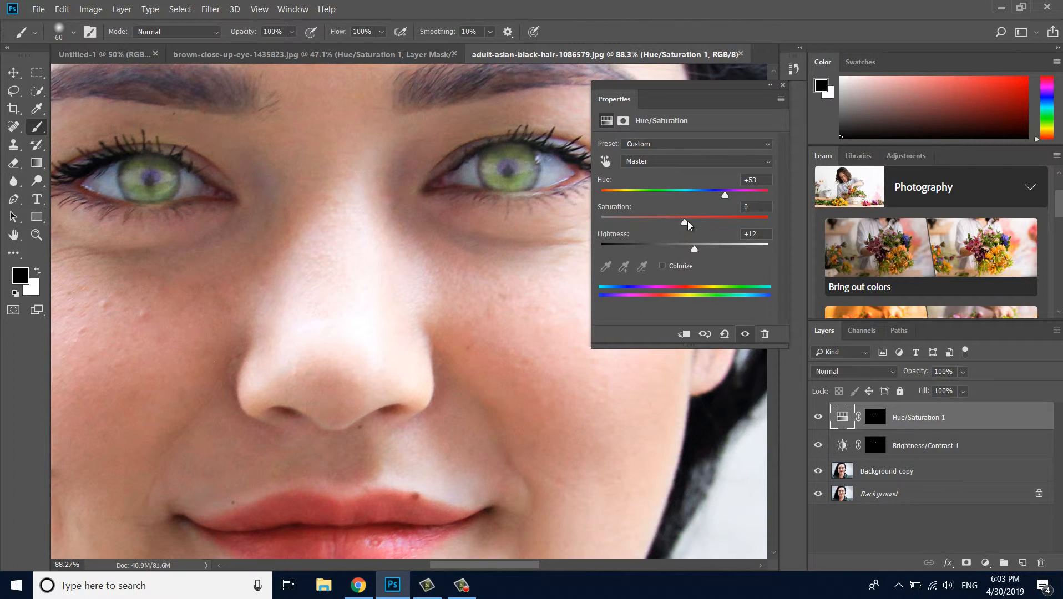
click(726, 224)
drag(731, 231, 716, 231)
- Restrict the Hue/Saturation adjustment to the Greens range and experiment with its hue and lightness
click(709, 162)
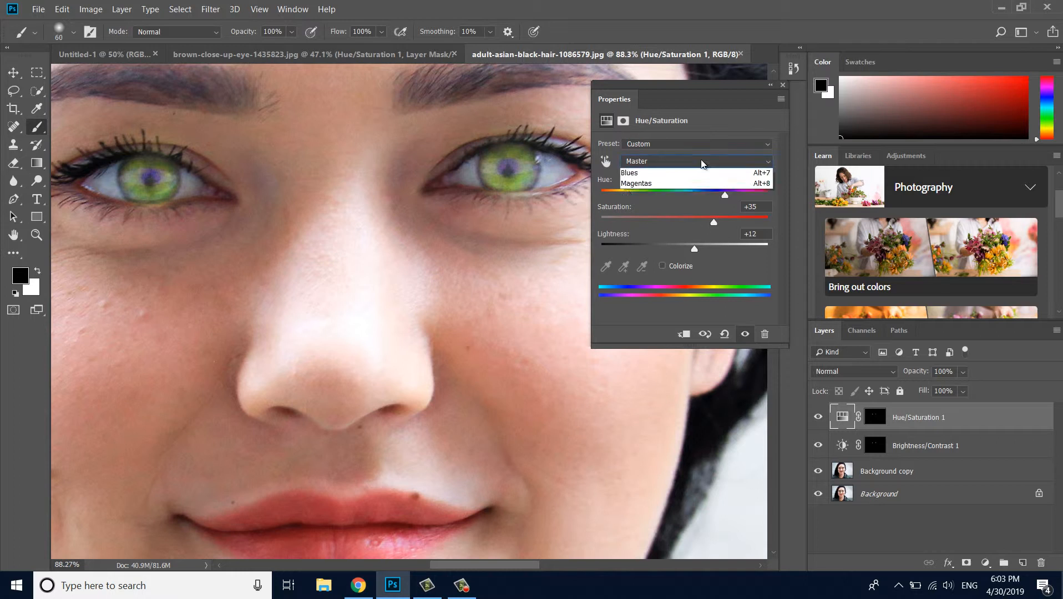
click(669, 206)
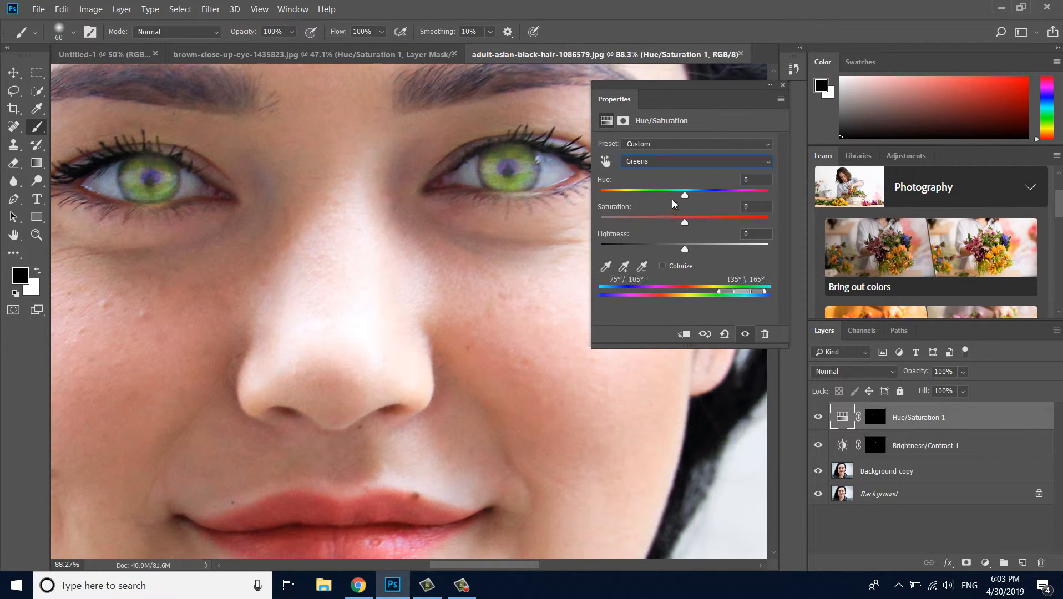
drag(686, 194, 687, 194)
- Return to the Master range, set the hue to -44 to turn the irises red, and collapse the adjustment's settings
click(692, 163)
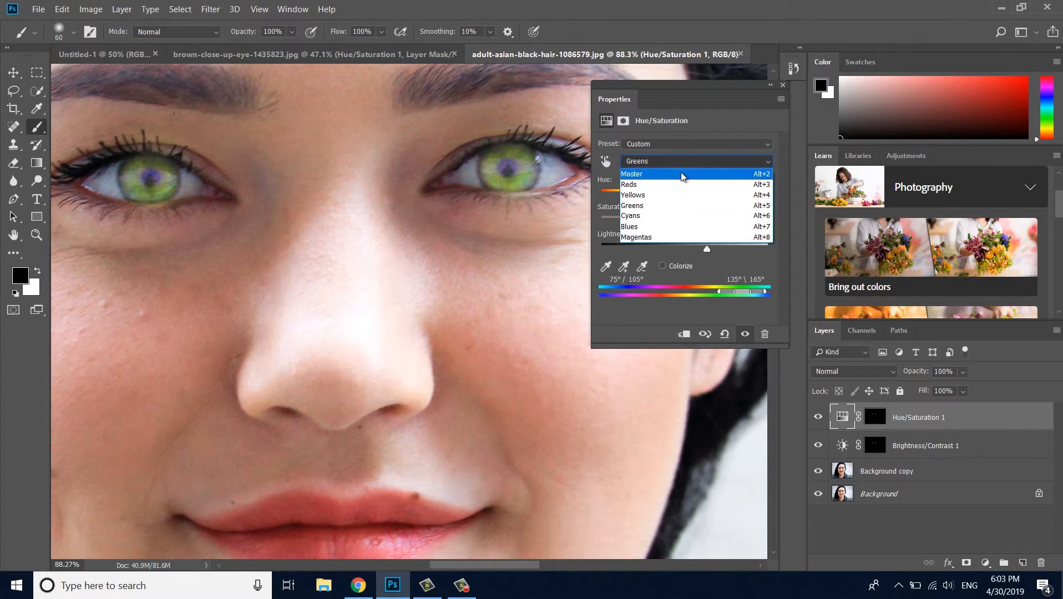
click(683, 171)
drag(720, 199, 651, 205)
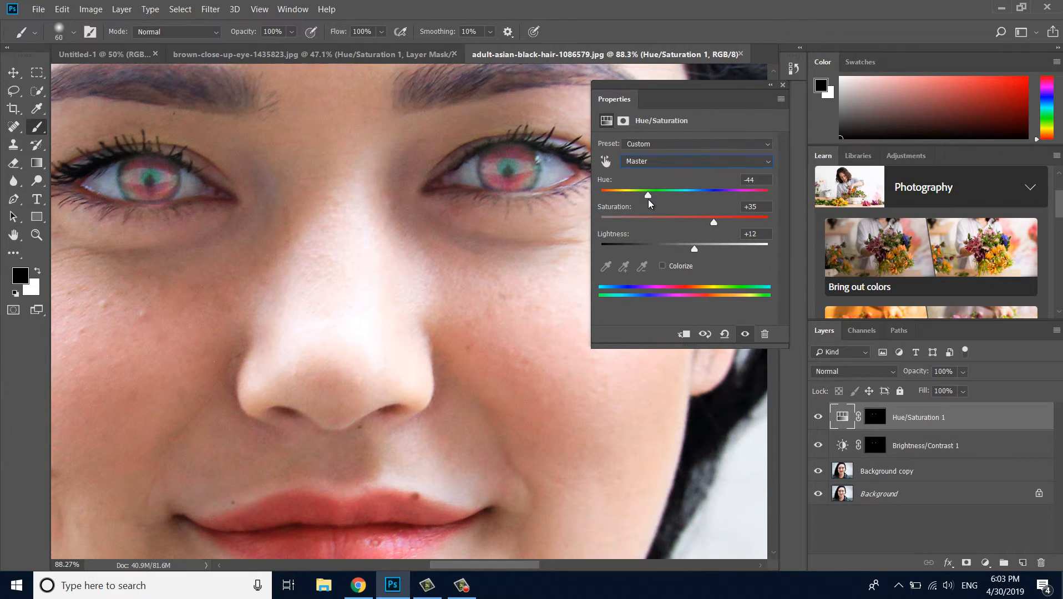
click(771, 85)
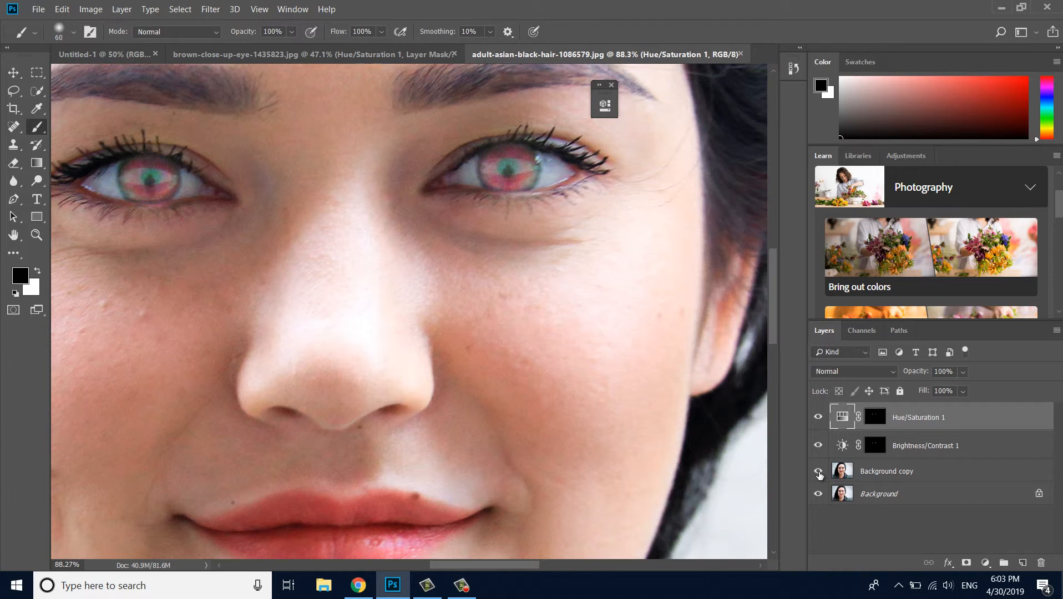
- Duplicate the original Background layer and move the copy to the top of the layer stack
drag(856, 498, 862, 414)
drag(951, 497, 1031, 562)
click(894, 533)
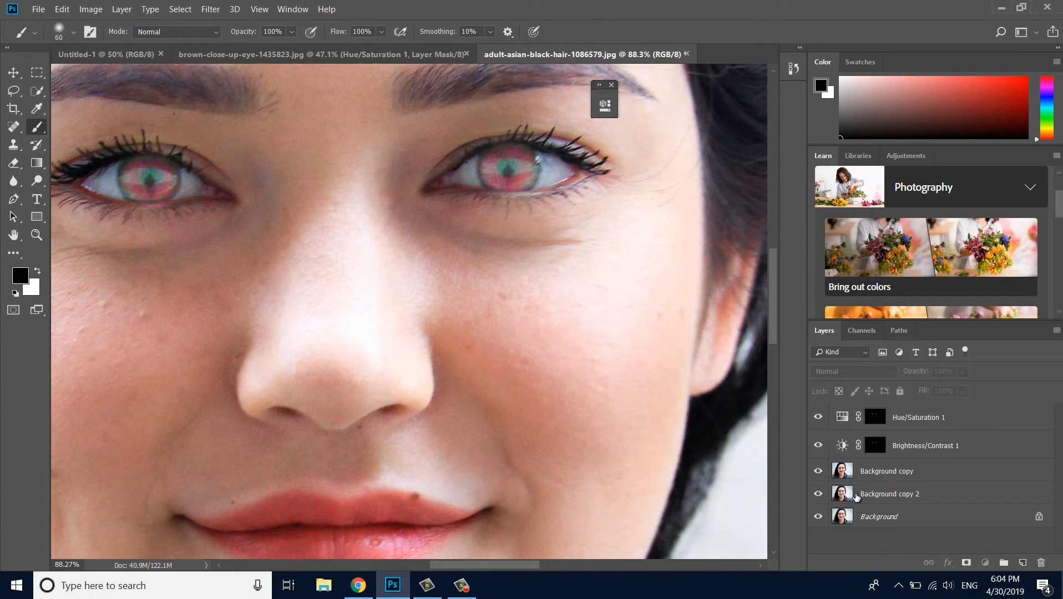
drag(856, 495, 840, 413)
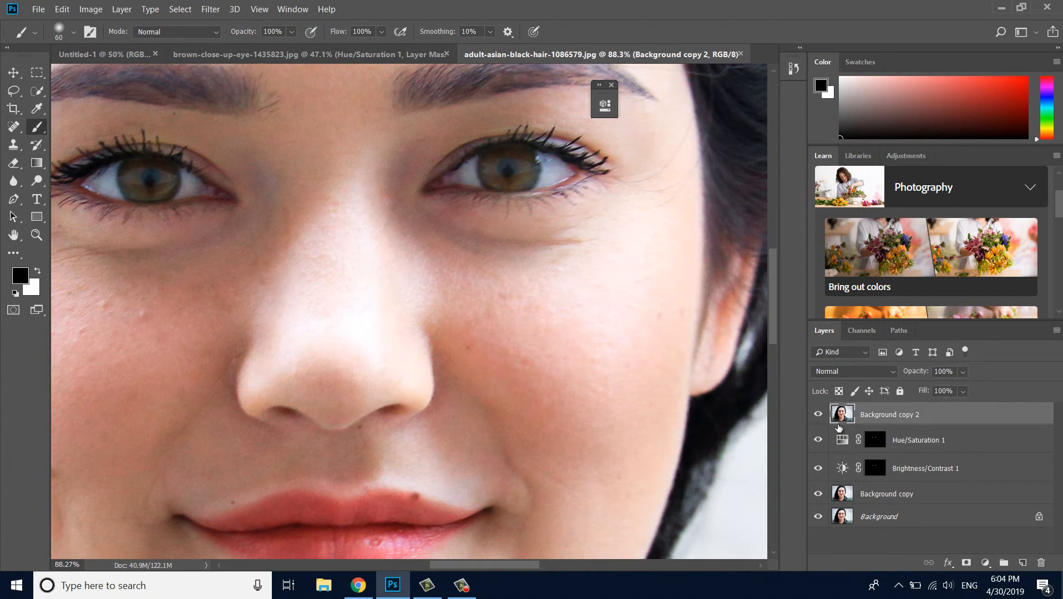
- Compare the original and recolored eyes by hiding and showing the top background copy, both close up and with the whole portrait in view
click(818, 415)
click(818, 415)
click(819, 416)
click(819, 415)
click(37, 235)
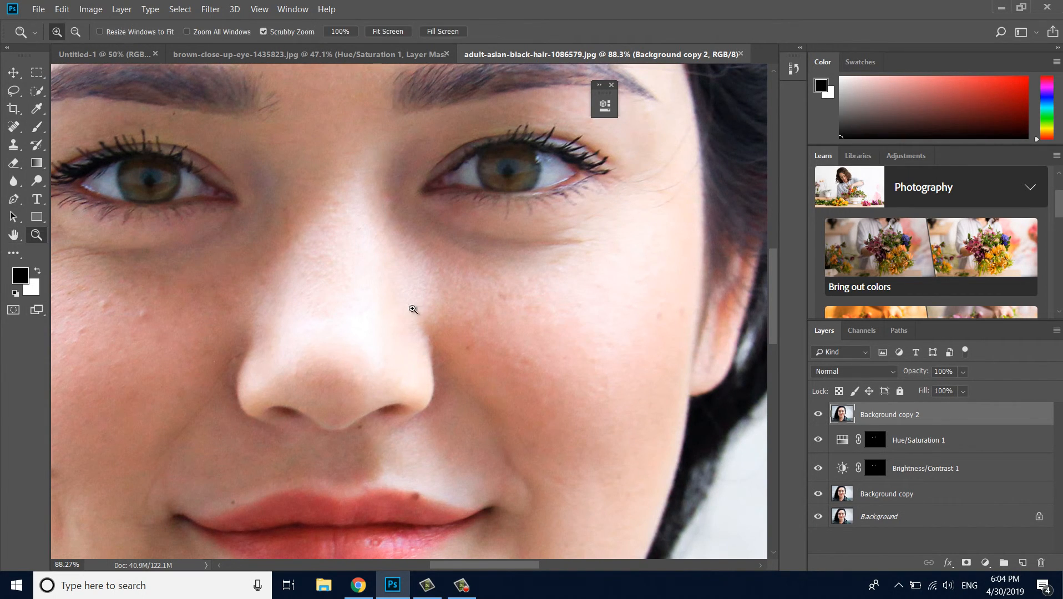
drag(416, 304, 355, 315)
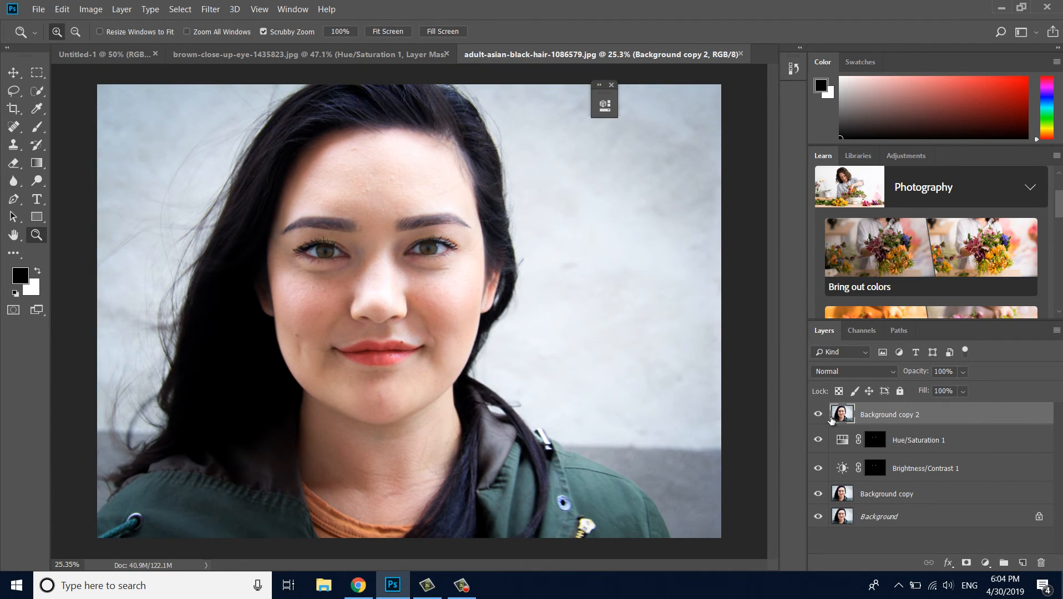
click(819, 417)
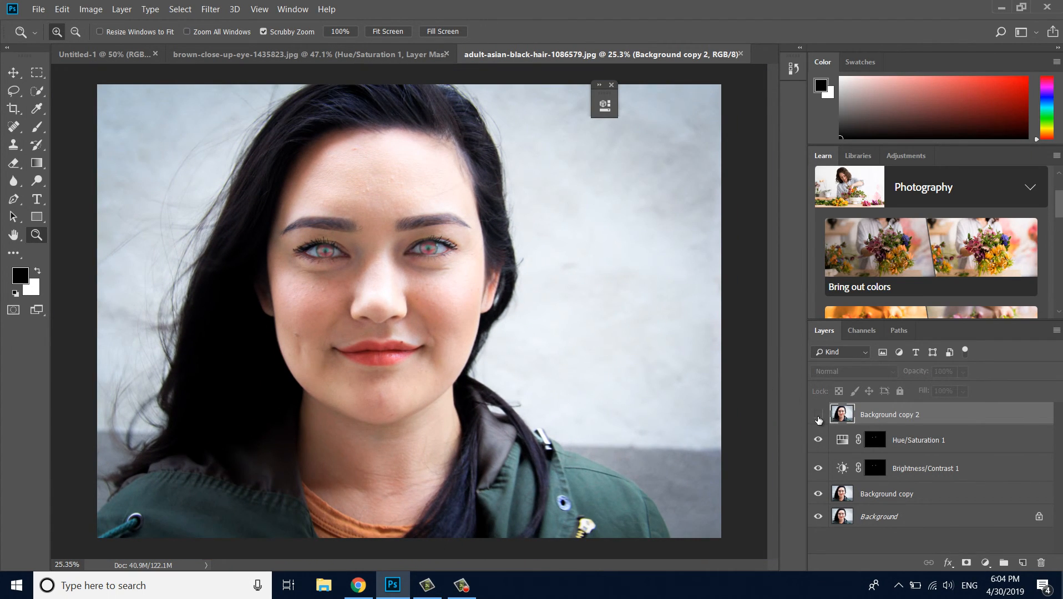